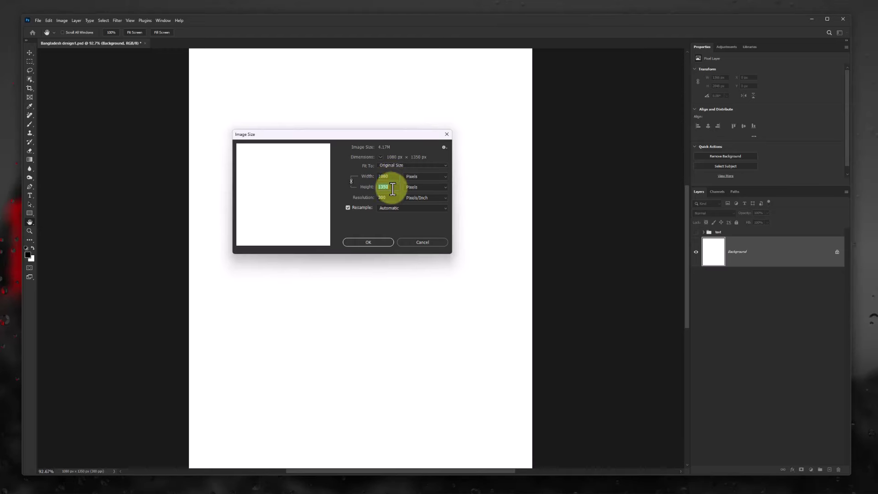
# Step: Confirm the canvas image size of 1080 × 1350 px at 300 pixels/inch
pyautogui.doubleClick(389, 199)
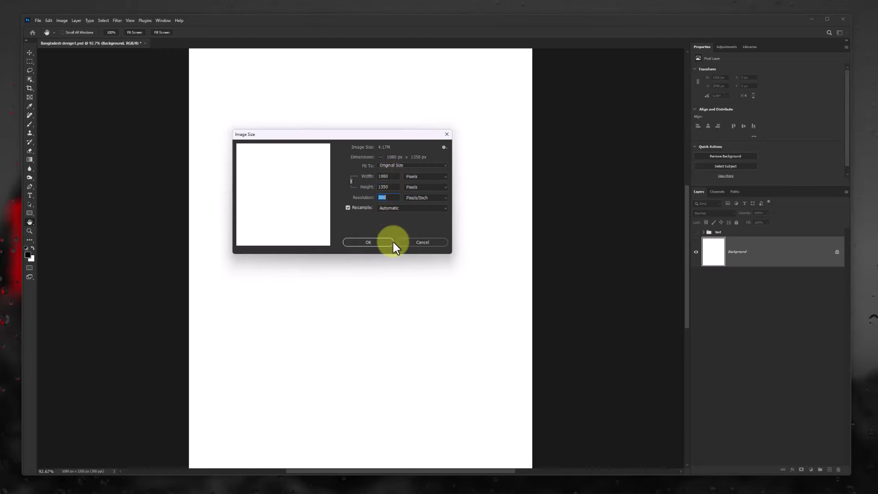
pyautogui.click(424, 242)
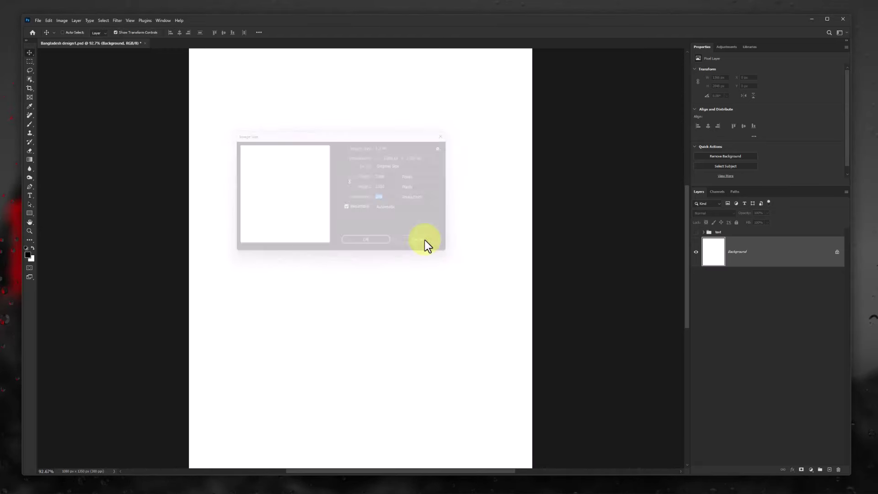
# Step: Add a Solid Color fill layer in dark slate-teal, hex 3b545b
pyautogui.click(809, 470)
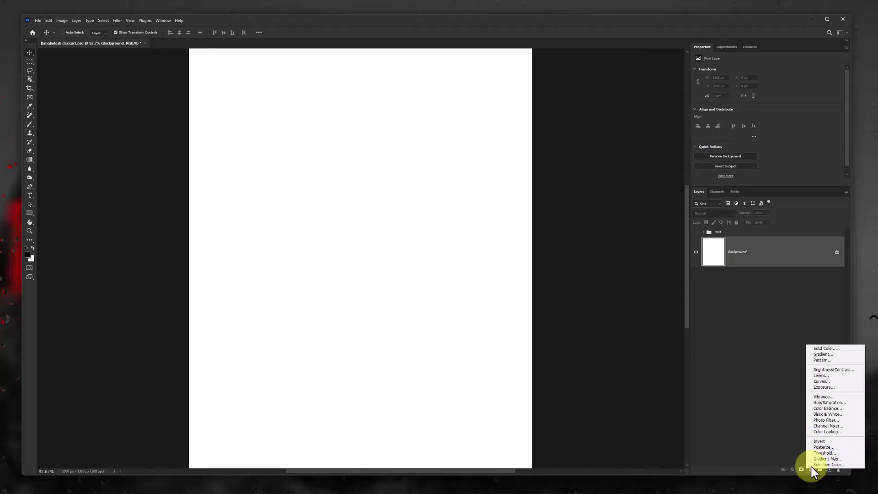
pyautogui.click(821, 348)
pyautogui.write('3b545b')
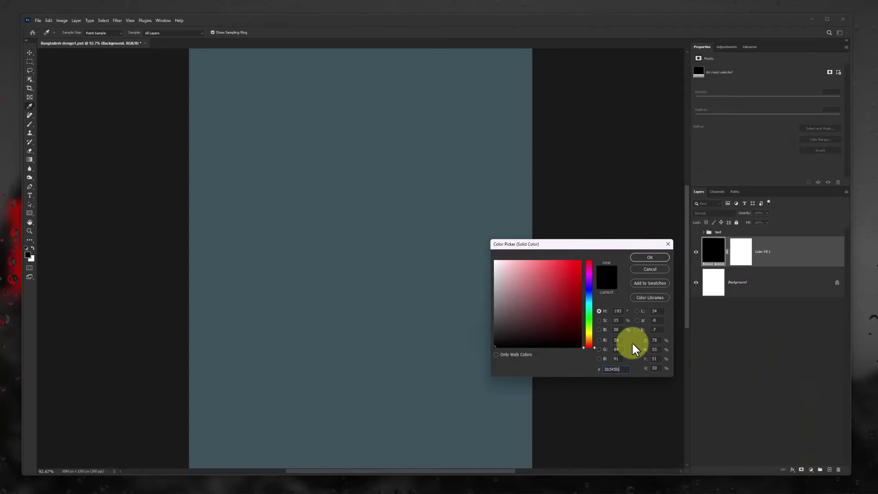
pyautogui.click(649, 259)
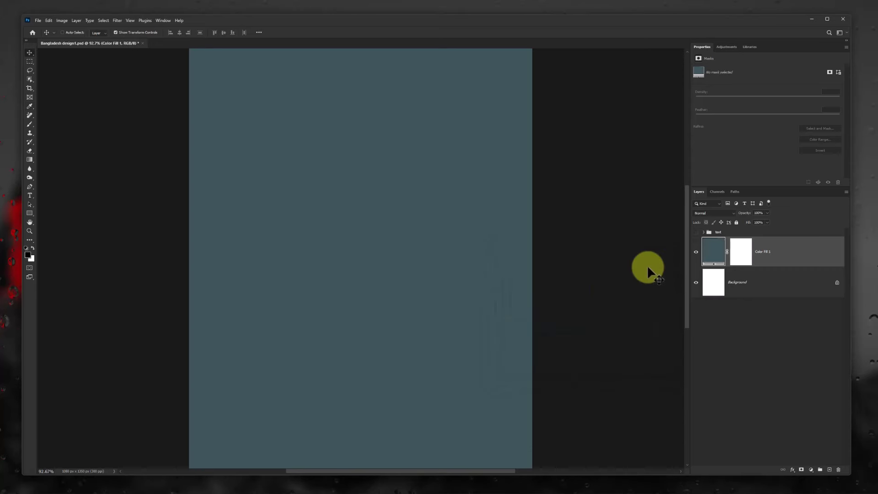
pyautogui.click(29, 196)
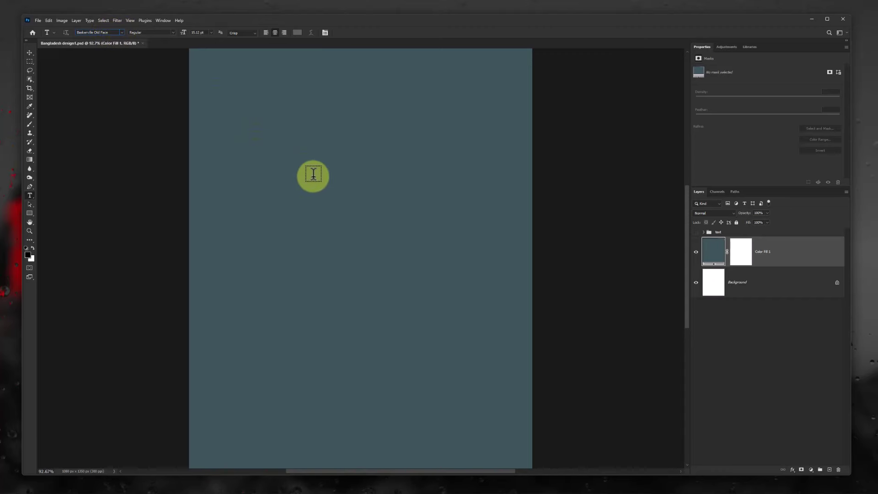
# Step: Type a letter B in Baskerville Old Face at 58 pt on the canvas
pyautogui.moveTo(183, 37); pyautogui.dragTo(196, 34)
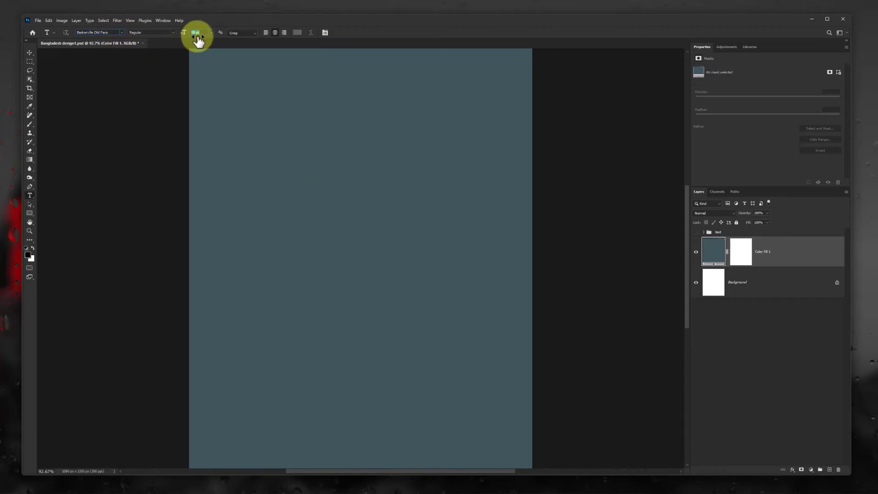
pyautogui.click(326, 214)
pyautogui.write('B')
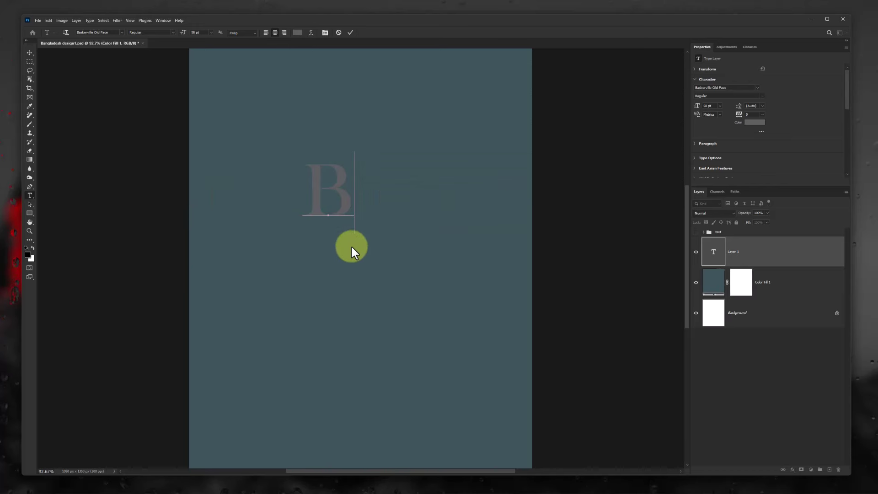
pyautogui.click(349, 32)
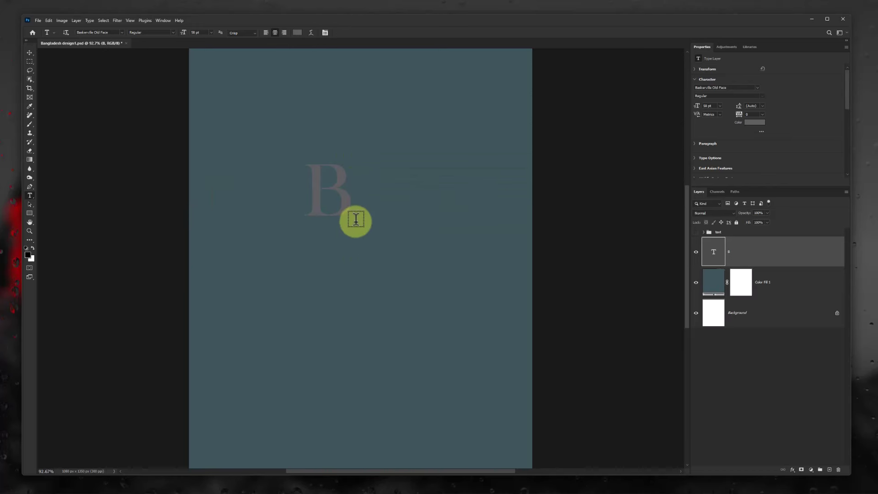
# Step: Scale the B up to about 180.86 pt and centre it horizontally
pyautogui.press('v')
pyautogui.moveTo(352, 217); pyautogui.dragTo(443, 335)
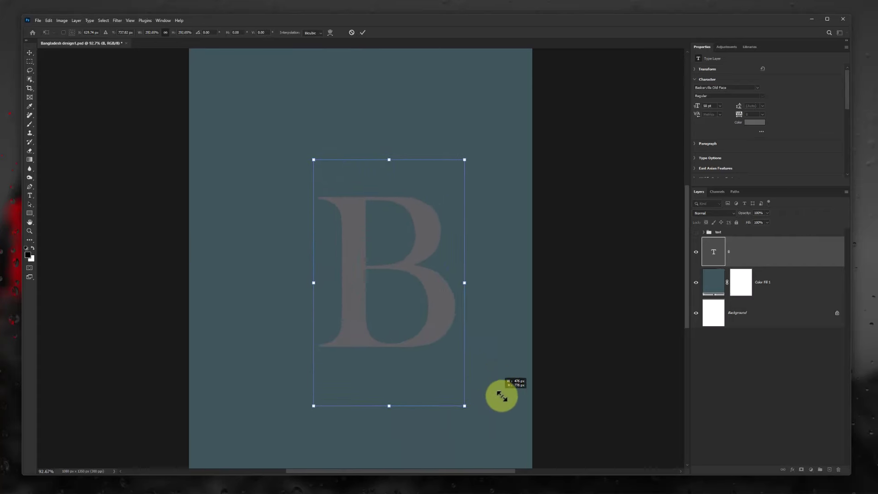
pyautogui.moveTo(444, 335); pyautogui.dragTo(454, 390)
pyautogui.moveTo(422, 288)
pyautogui.mouseDown()
pyautogui.moveTo(393, 251)
pyautogui.moveTo(447, 233)
pyautogui.moveTo(413, 244)
pyautogui.mouseUp()
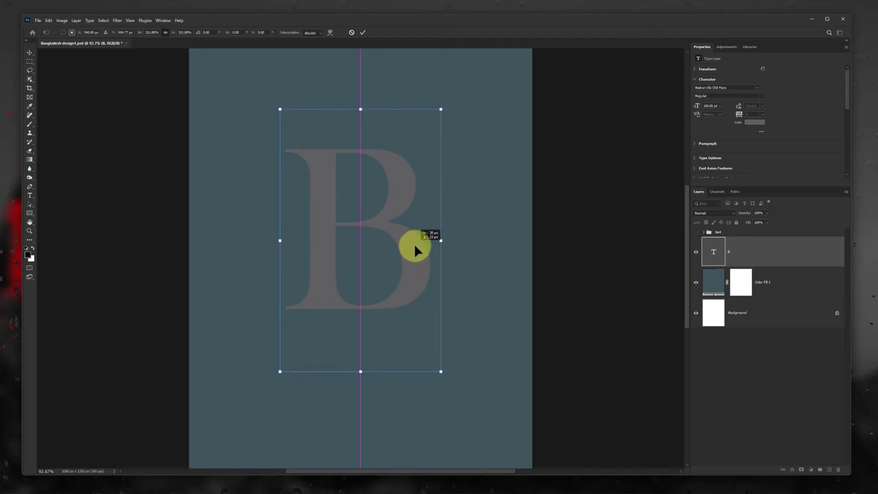
pyautogui.press('Return')
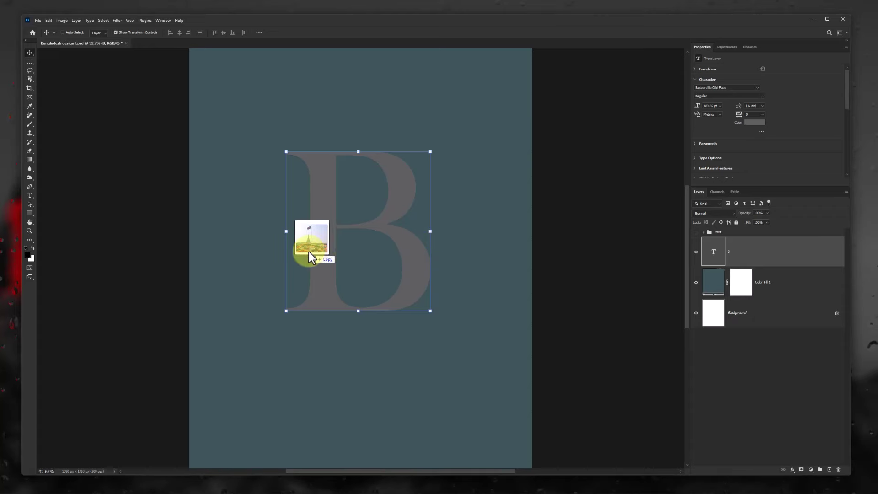
# Step: Place the memorial photo, flip it horizontally and resize it over the letter B
pyautogui.moveTo(309, 253); pyautogui.dragTo(327, 256)
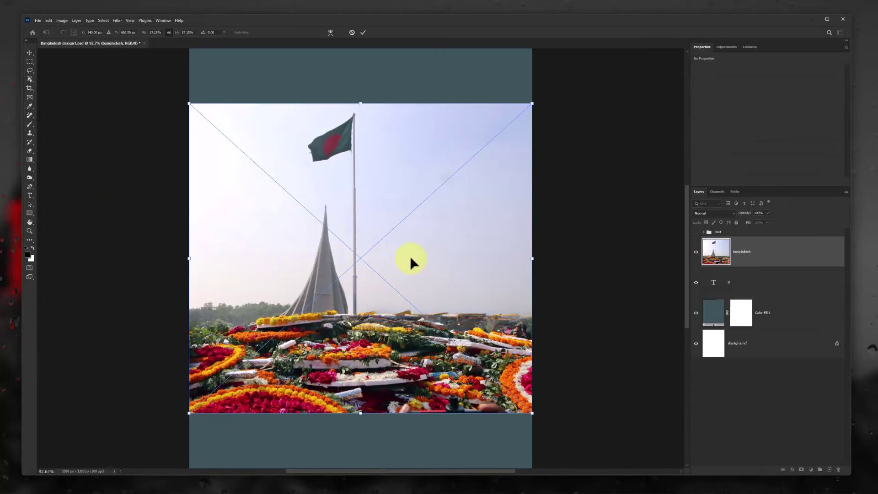
pyautogui.rightClick(410, 258)
pyautogui.click(424, 385)
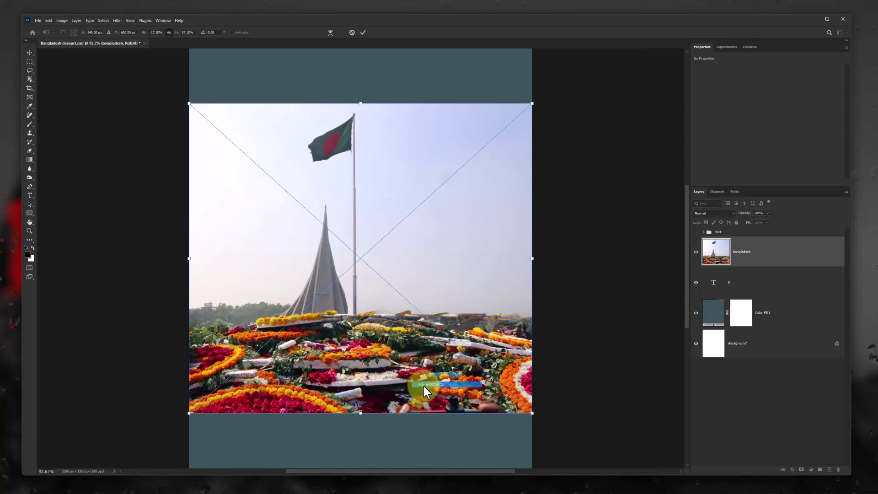
pyautogui.moveTo(737, 212); pyautogui.dragTo(730, 217)
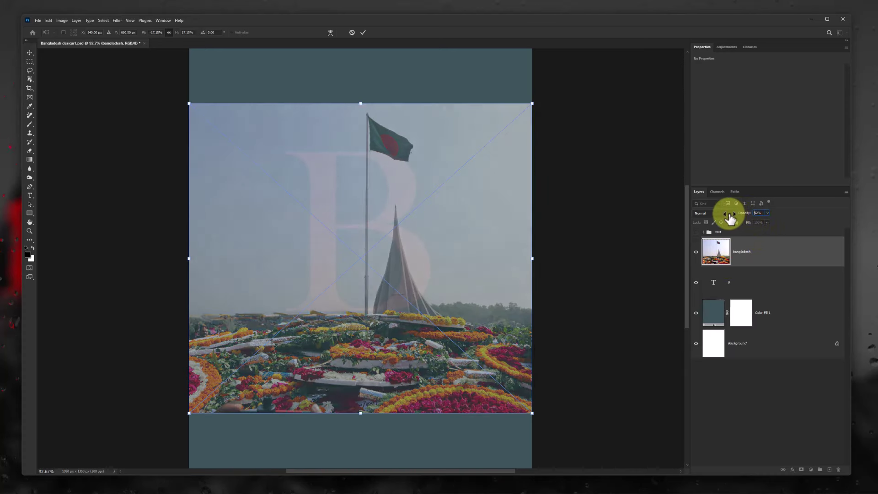
pyautogui.moveTo(529, 411)
pyautogui.mouseDown()
pyautogui.moveTo(461, 118)
pyautogui.moveTo(450, 126)
pyautogui.mouseUp()
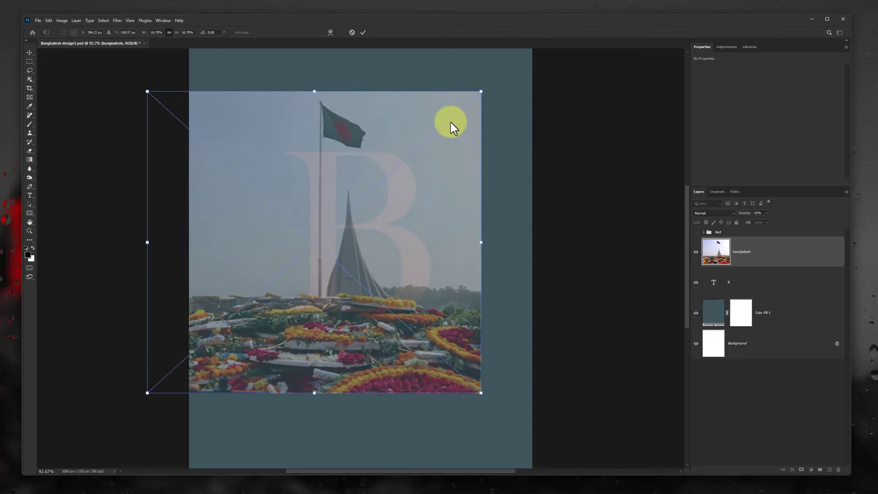
pyautogui.press('Return')
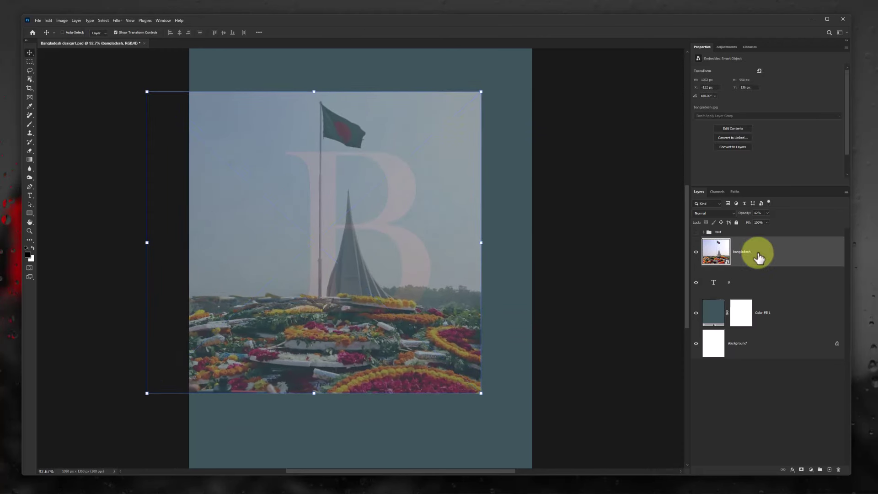
# Step: Restore the photo to full opacity, clip it into the B, and duplicate the layer
pyautogui.moveTo(743, 213); pyautogui.dragTo(782, 269)
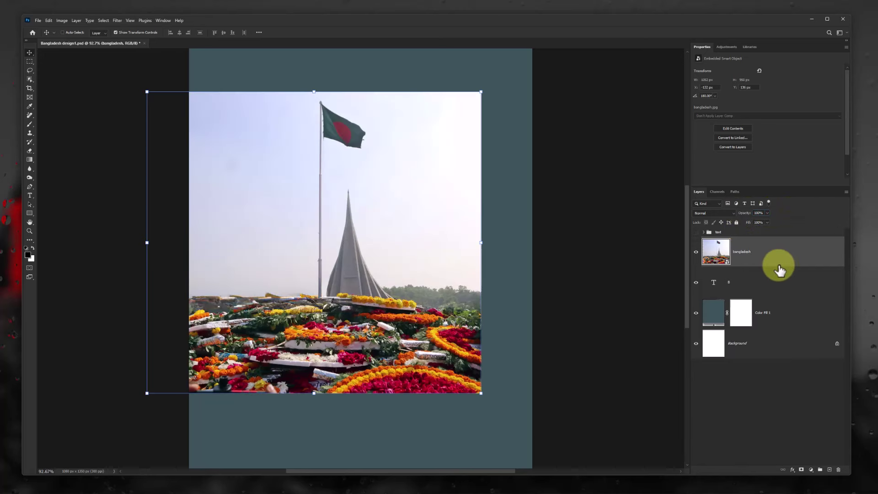
pyautogui.rightClick(759, 259)
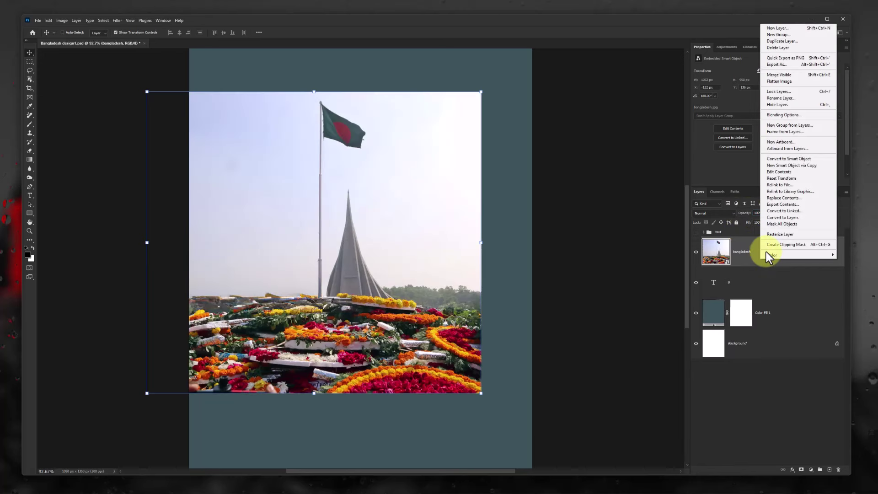
pyautogui.click(776, 245)
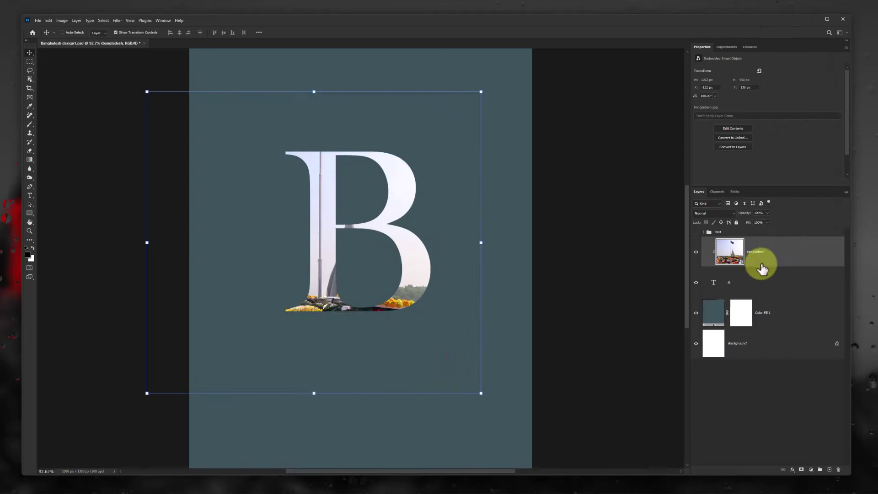
pyautogui.hotkey('ctrl', 'j')
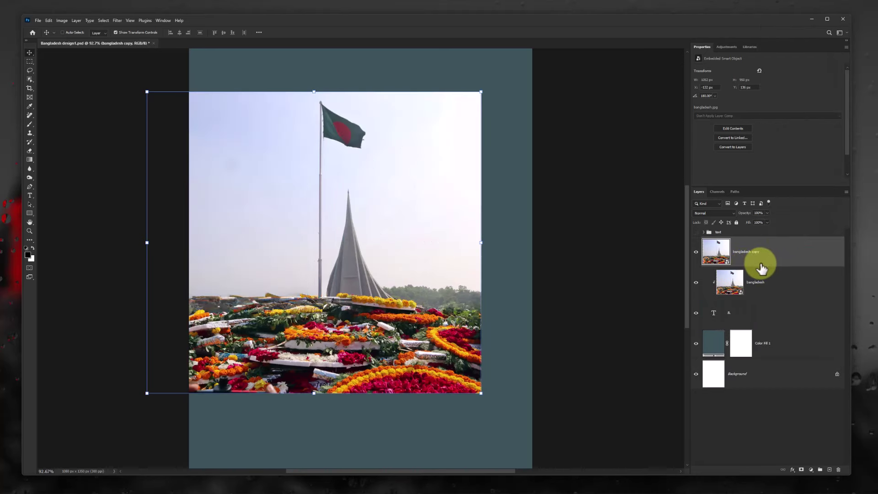
# Step: Select the flag, flagpole and monument spire on the bangladesh copy layer
pyautogui.click(31, 79)
pyautogui.moveTo(362, 146); pyautogui.dragTo(344, 130)
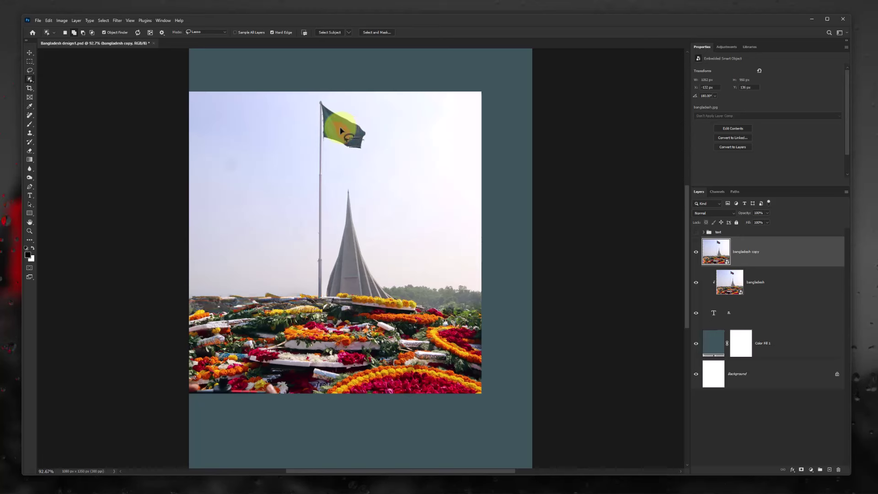
pyautogui.click(335, 133)
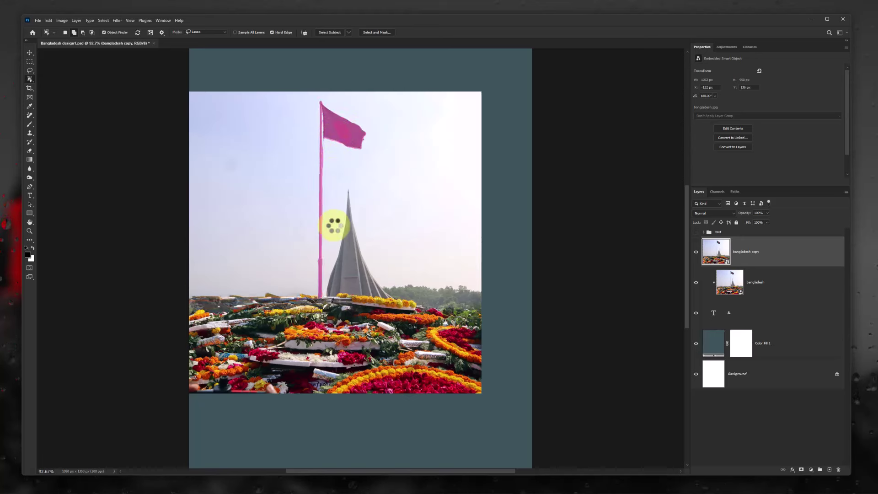
pyautogui.click(349, 266)
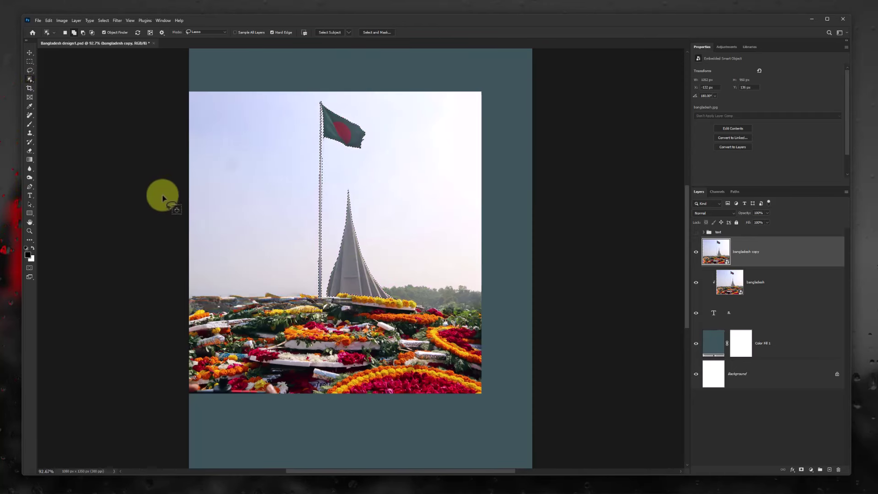
pyautogui.click(29, 71)
pyautogui.moveTo(343, 302)
pyautogui.mouseDown()
pyautogui.moveTo(399, 291)
pyautogui.moveTo(300, 299)
pyautogui.mouseUp()
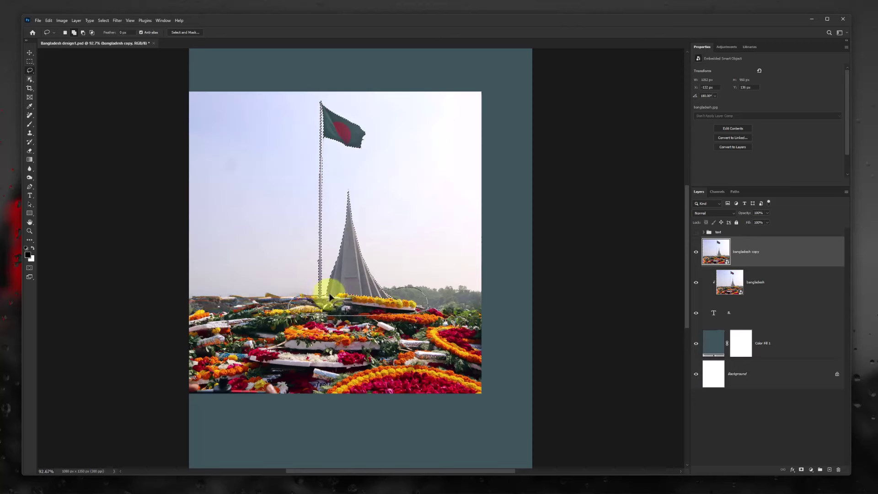
pyautogui.moveTo(330, 297); pyautogui.dragTo(327, 300)
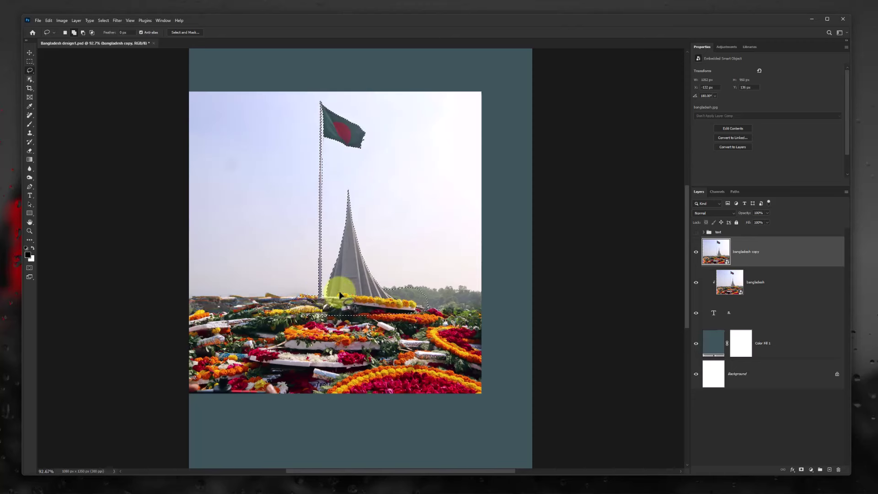
pyautogui.click(802, 470)
# Step: Mask the bangladesh copy to the selection and pick a Hard Round brush
pyautogui.hotkey('ctrl', 'z')
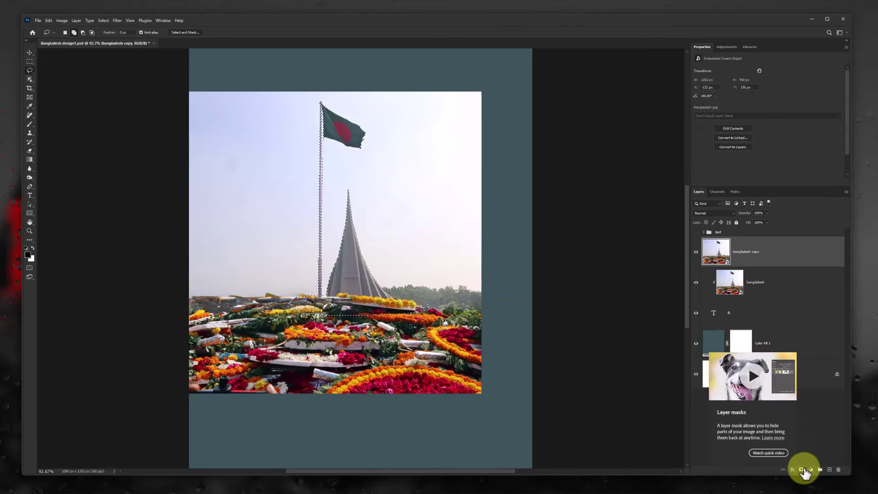
pyautogui.click(801, 470)
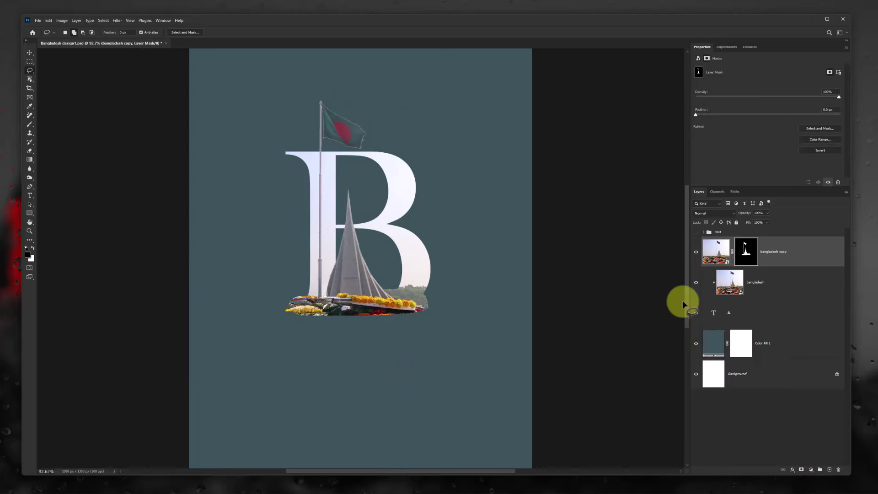
pyautogui.click(30, 126)
pyautogui.click(58, 124)
pyautogui.rightClick(326, 217)
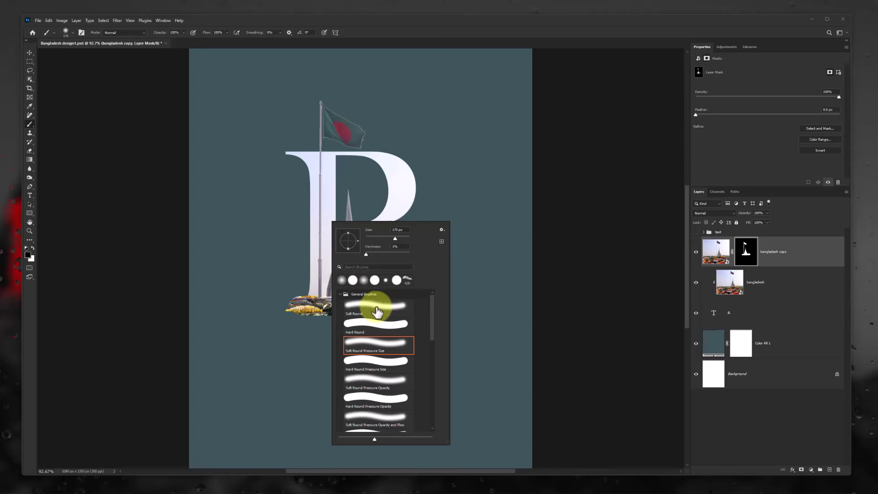
pyautogui.doubleClick(368, 326)
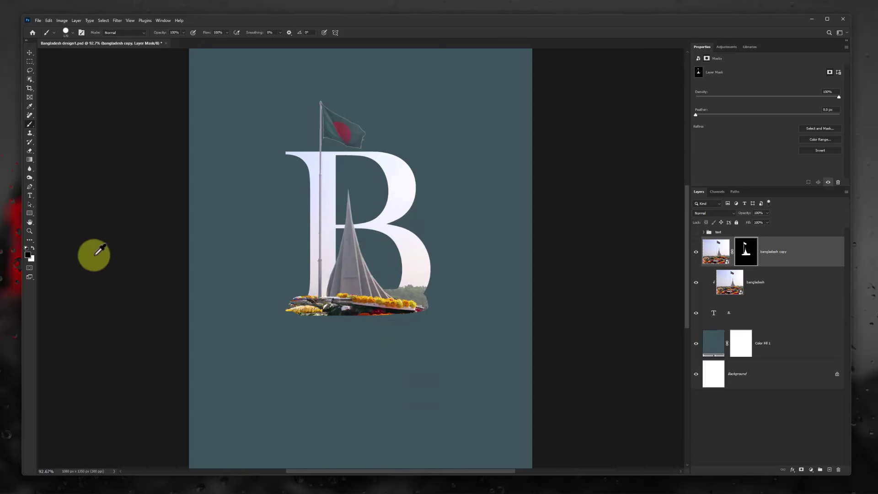
# Step: Paint the mask black to hide flowers past the B's right side, then switch to white
pyautogui.press('[')
pyautogui.press('[')
pyautogui.press('[')
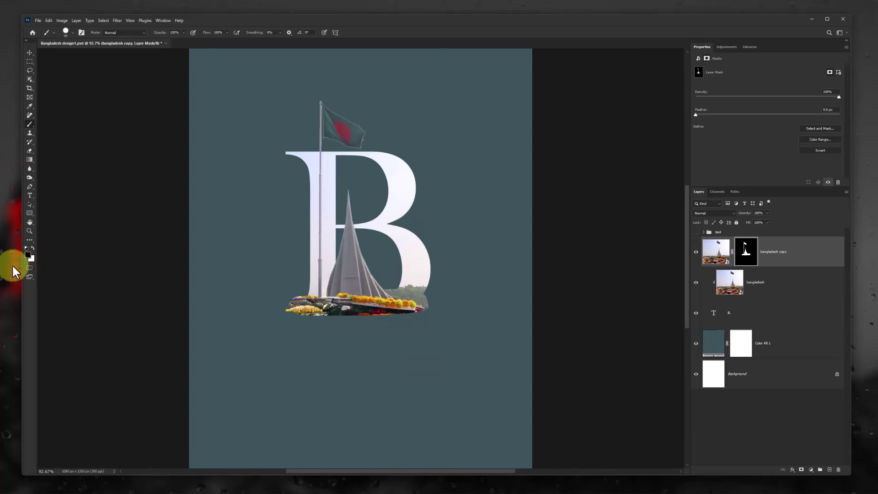
pyautogui.moveTo(435, 303)
pyautogui.mouseDown()
pyautogui.moveTo(359, 320)
pyautogui.moveTo(289, 305)
pyautogui.moveTo(421, 295)
pyautogui.moveTo(435, 280)
pyautogui.mouseUp()
pyautogui.press('x')
pyautogui.press('[')
pyautogui.press('[')
pyautogui.press('[')
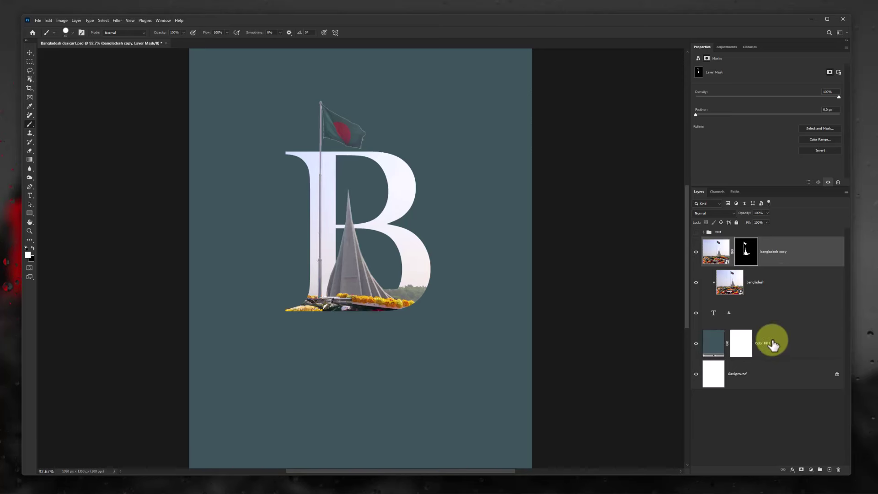
pyautogui.click(770, 342)
# Step: On a new layer, paint a faint white glow top-left with a 781 px Soft Round brush
pyautogui.click(830, 470)
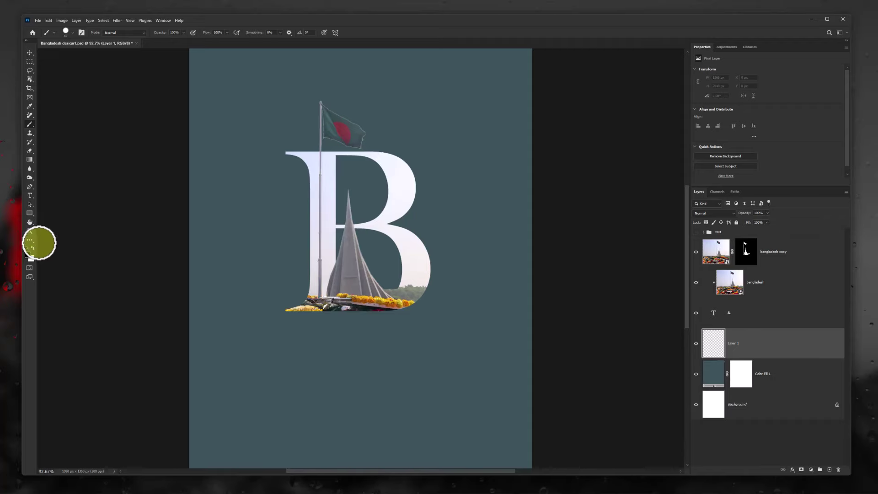
pyautogui.moveTo(369, 181); pyautogui.dragTo(486, 181)
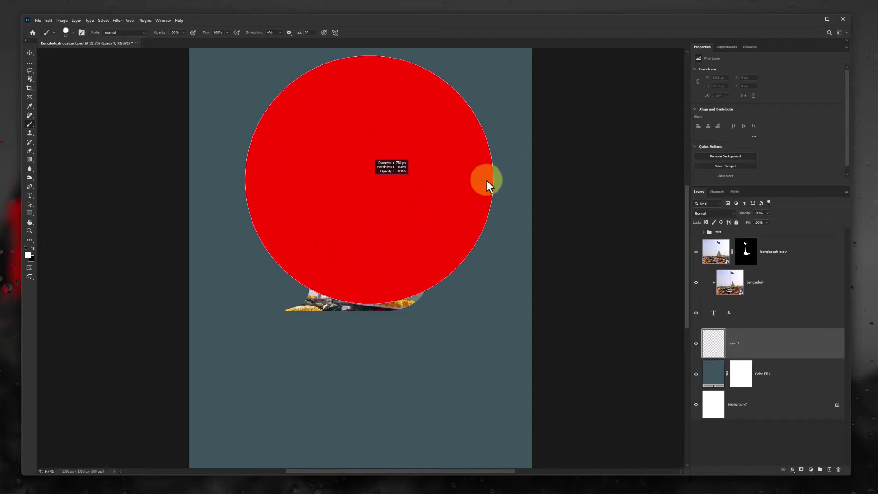
pyautogui.rightClick(432, 187)
pyautogui.click(463, 224)
pyautogui.press('Return')
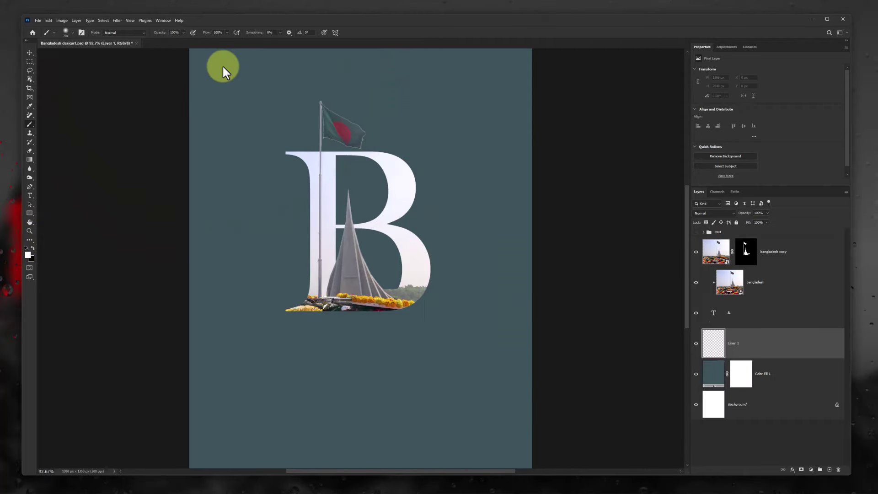
pyautogui.moveTo(161, 32); pyautogui.dragTo(127, 39)
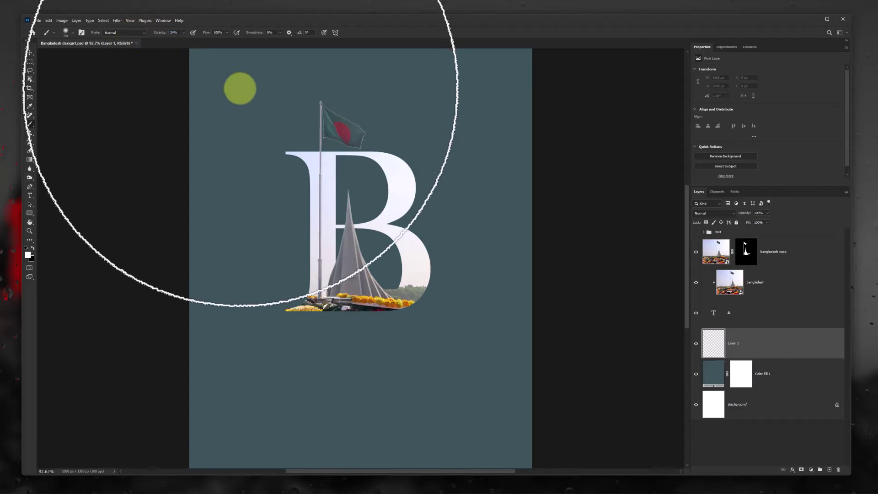
pyautogui.moveTo(239, 87); pyautogui.dragTo(267, 112)
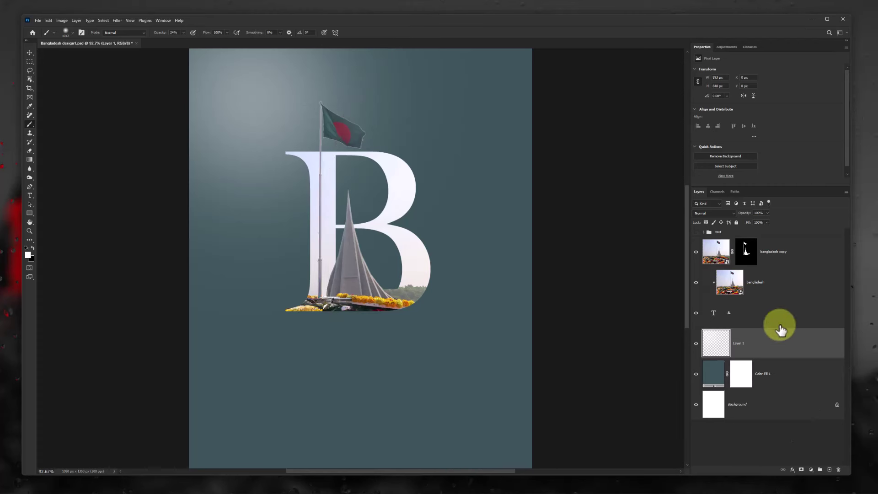
# Step: On a new layer above Layer 1, stamp white clouds around the flag with a cloud brush at 100% opacity
pyautogui.click(785, 251)
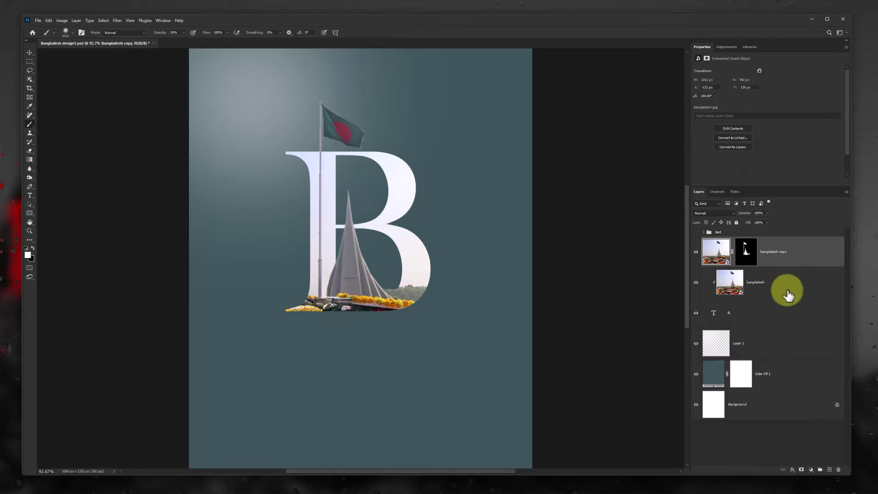
pyautogui.click(780, 340)
pyautogui.click(829, 470)
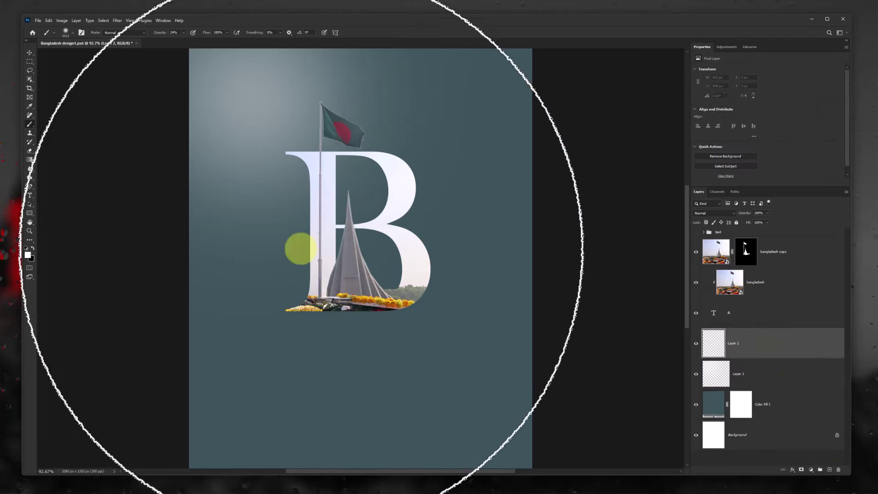
pyautogui.rightClick(280, 194)
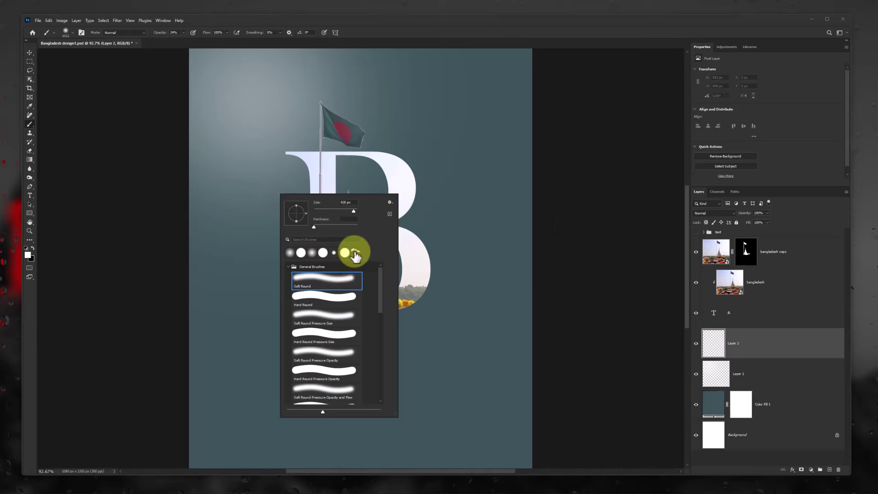
pyautogui.click(354, 253)
pyautogui.click(309, 119)
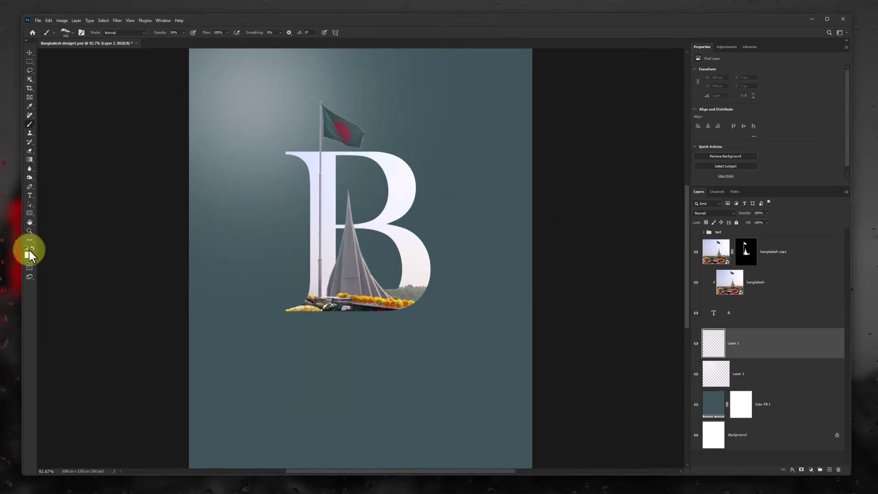
pyautogui.moveTo(163, 34); pyautogui.dragTo(220, 49)
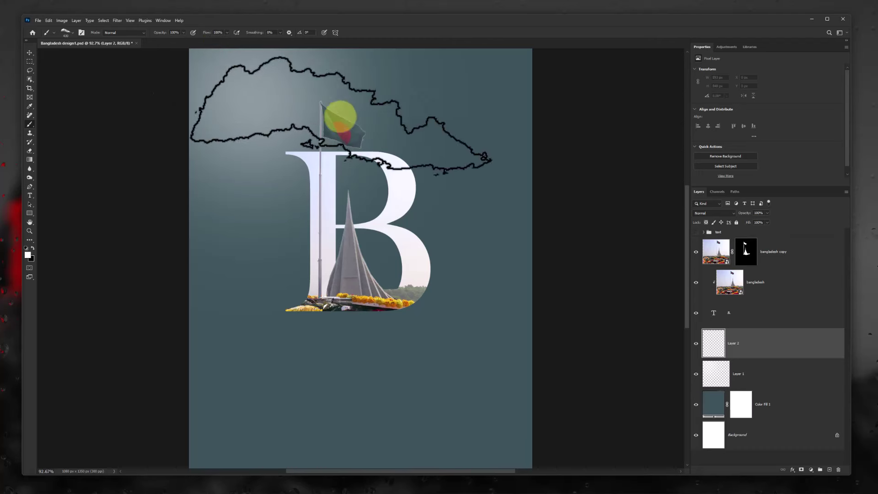
pyautogui.click(341, 126)
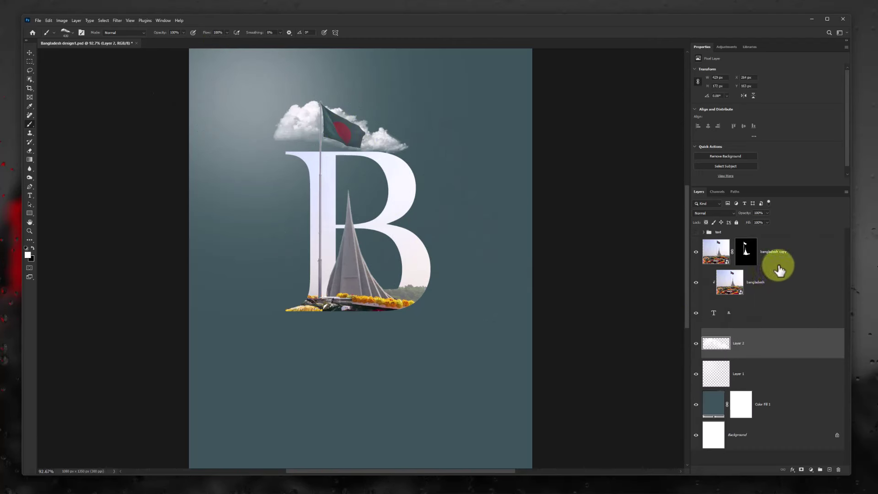
# Step: On a new Layer 3, paint a straight black stroke along the base of the B
pyautogui.click(829, 470)
pyautogui.rightClick(337, 246)
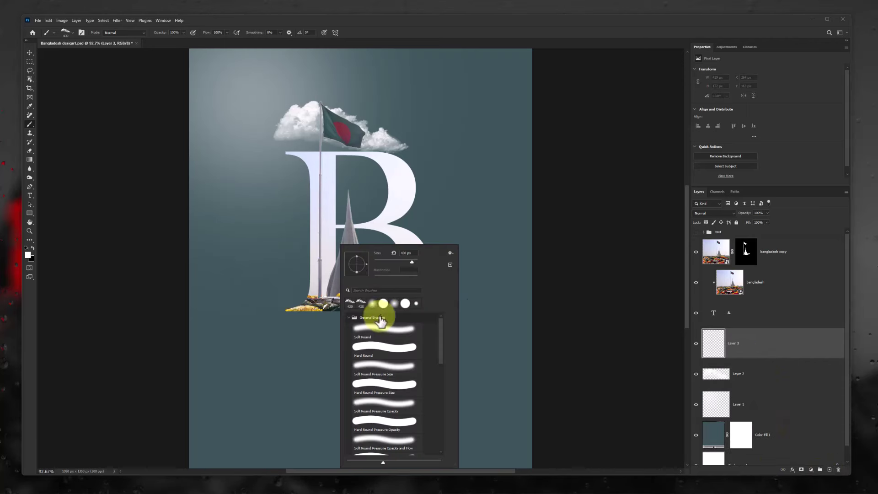
pyautogui.keyDown('alt'); pyautogui.rightClick(274, 196); pyautogui.keyUp('alt')
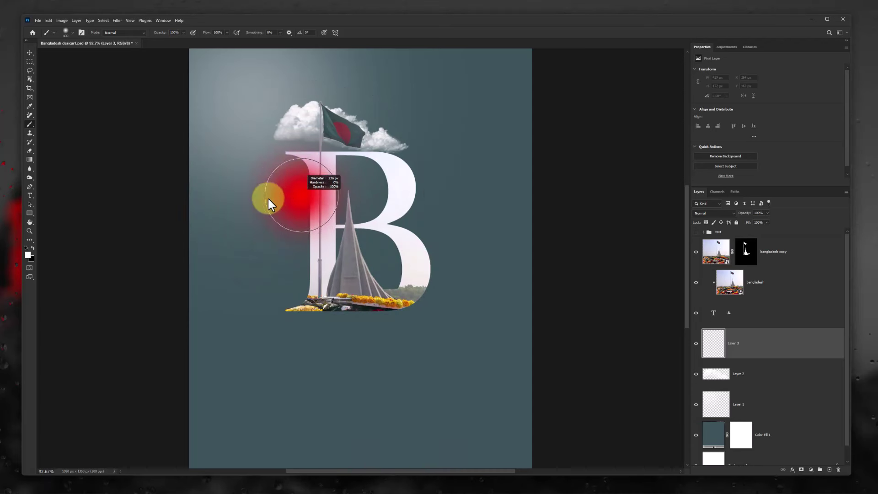
pyautogui.click(32, 247)
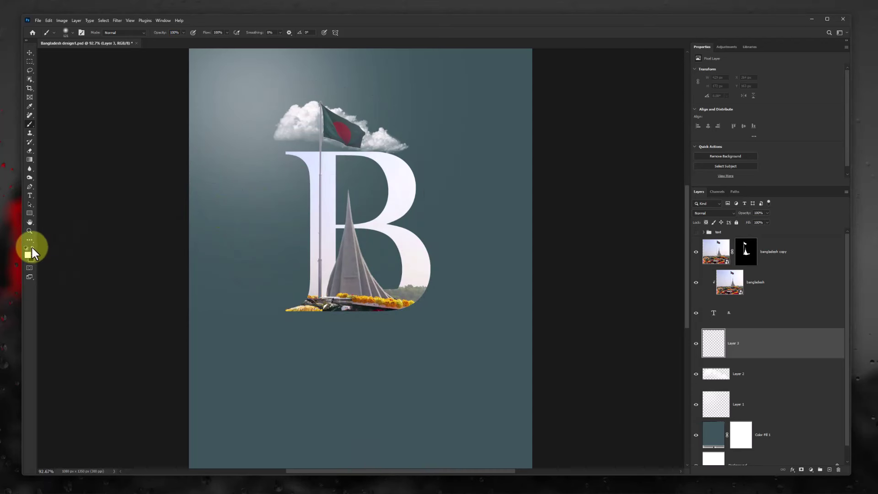
pyautogui.keyDown('alt'); pyautogui.rightClick(292, 317); pyautogui.keyUp('alt')
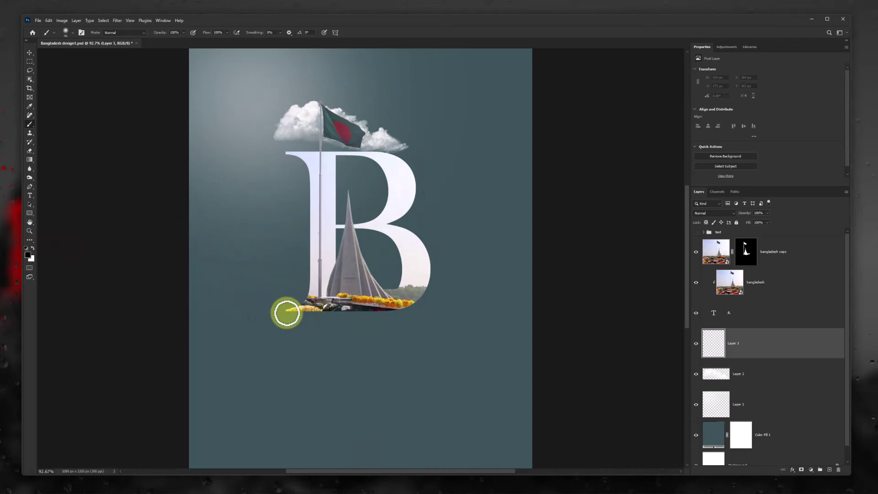
pyautogui.moveTo(285, 312); pyautogui.dragTo(287, 315)
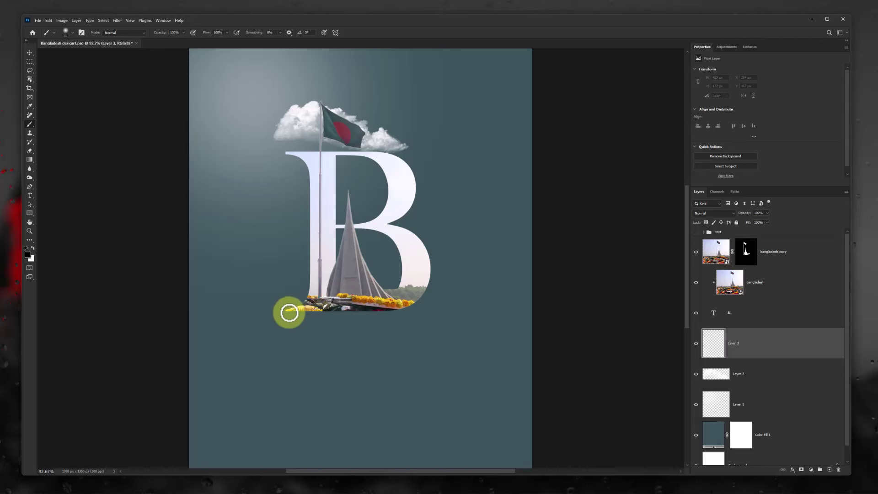
pyautogui.click(289, 313)
pyautogui.keyDown('shift'); pyautogui.click(417, 314); pyautogui.keyUp('shift')
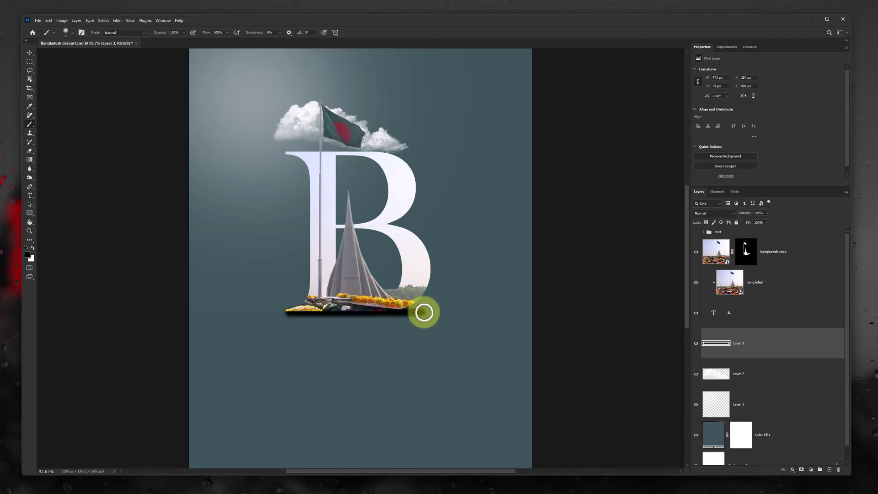
# Step: Squash the shadow stroke thin and fade its right end with a soft round eraser
pyautogui.click(29, 52)
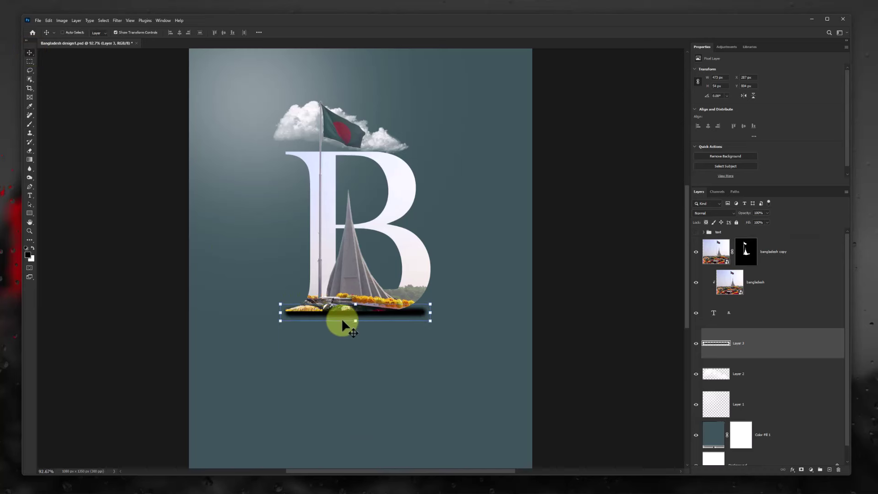
pyautogui.moveTo(354, 323); pyautogui.dragTo(355, 312)
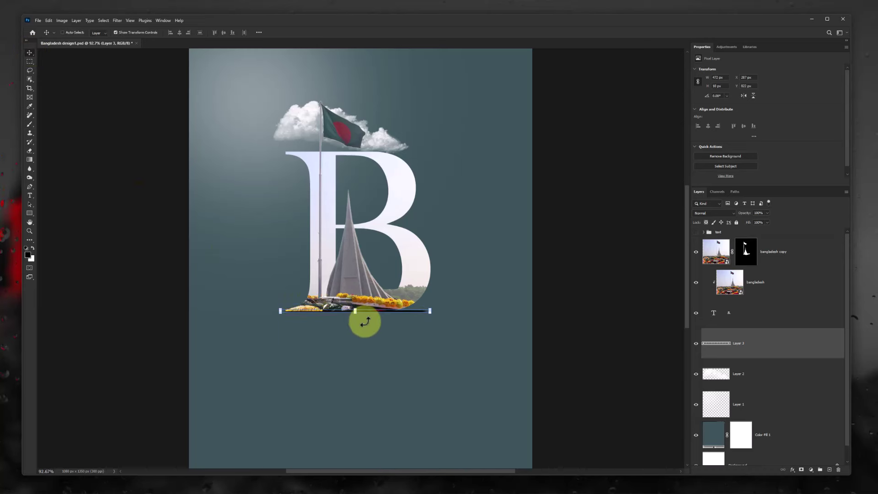
pyautogui.click(29, 151)
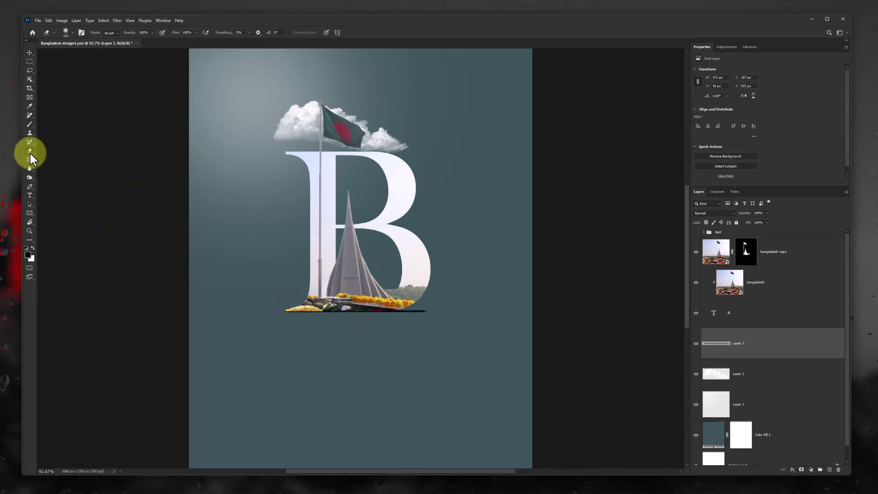
pyautogui.rightClick(340, 219)
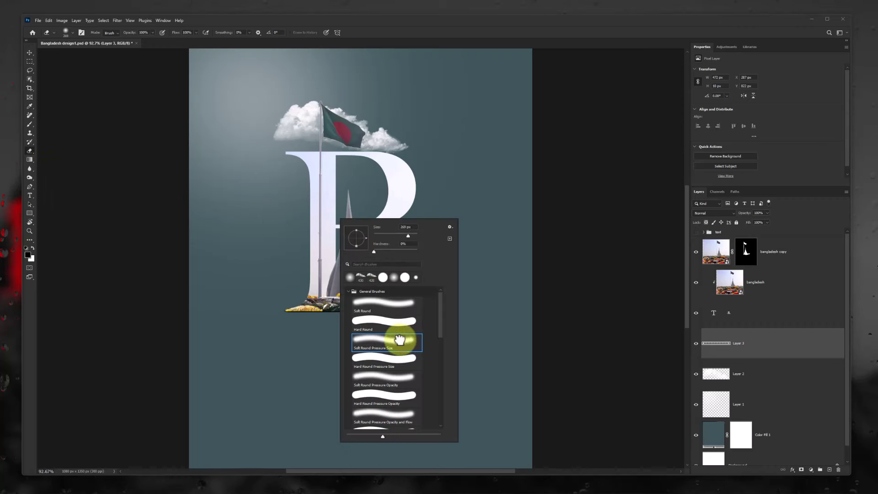
pyautogui.doubleClick(414, 322)
pyautogui.moveTo(433, 287); pyautogui.dragTo(417, 290)
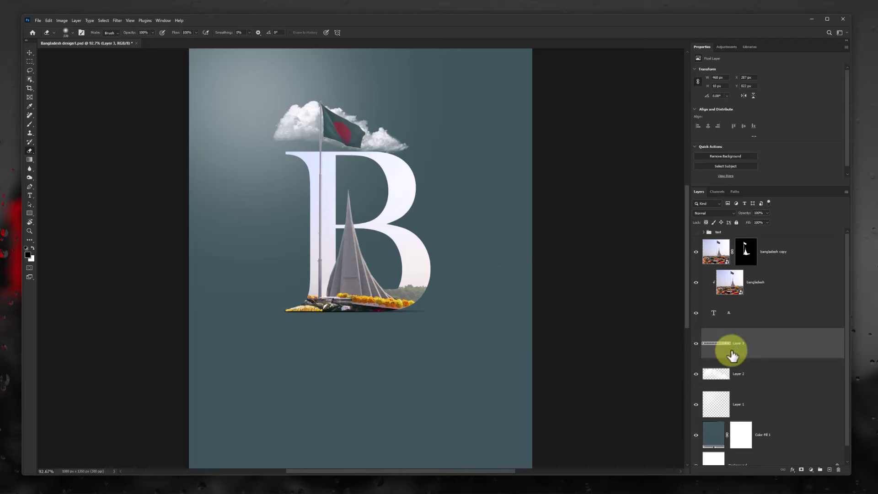
# Step: Group the layers from bangladesh copy down to Layer 1 and duplicate the group
pyautogui.click(772, 253)
pyautogui.scroll(-1, 777, 320)
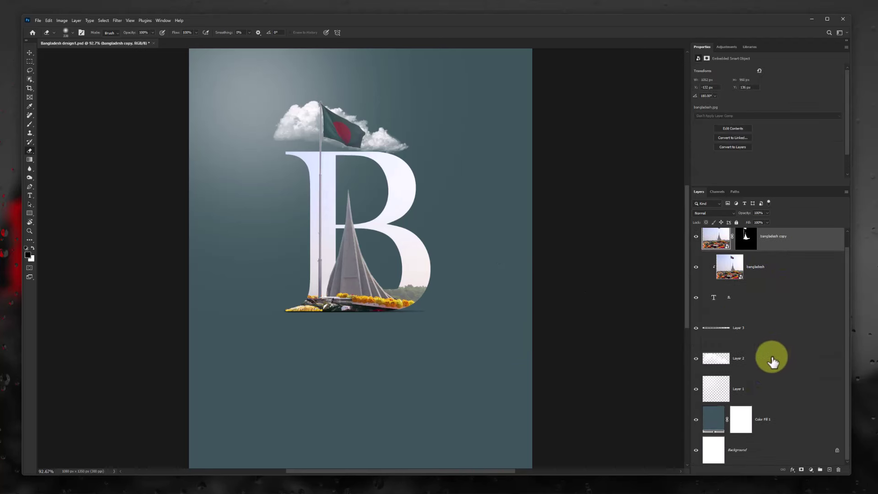
pyautogui.keyDown('shift'); pyautogui.click(755, 384); pyautogui.keyUp('shift')
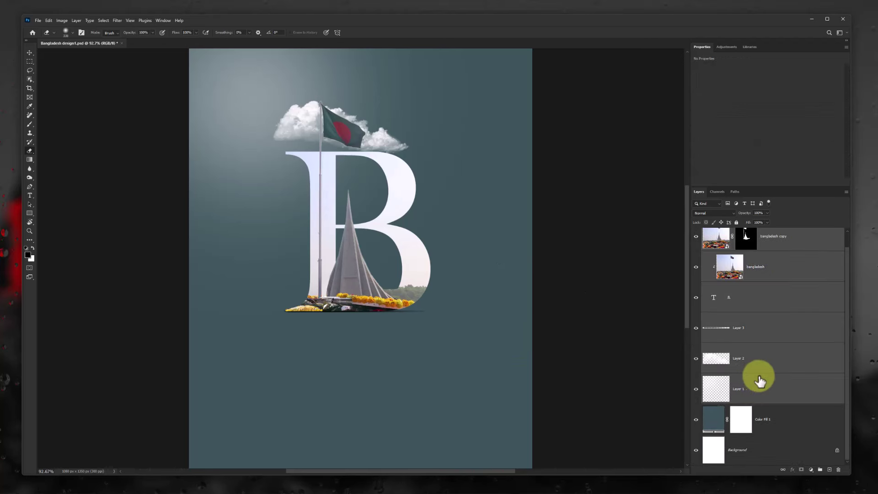
pyautogui.hotkey('ctrl', 'g')
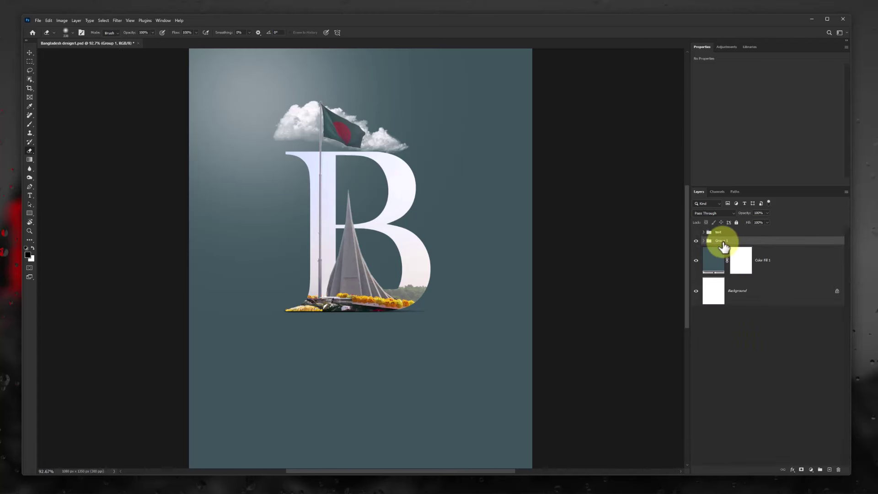
pyautogui.hotkey('ctrl', 'j')
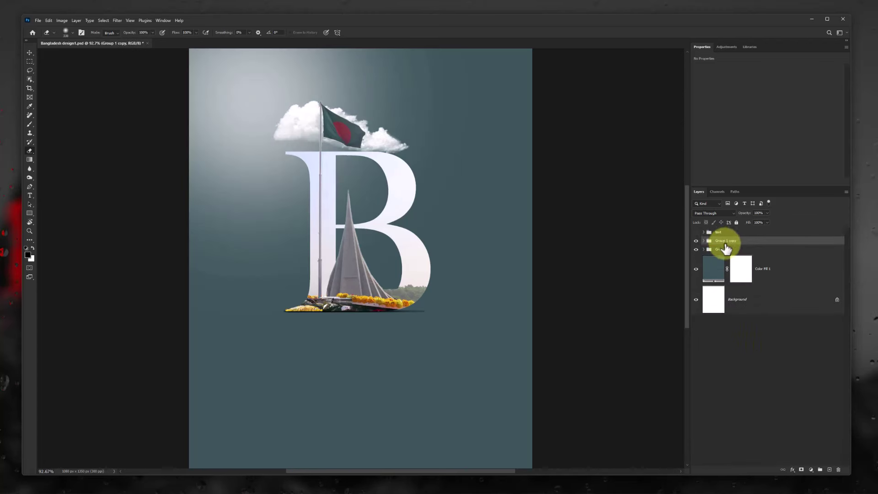
# Step: Flip Group 1 vertically and move it just below the B as a reflection
pyautogui.click(722, 250)
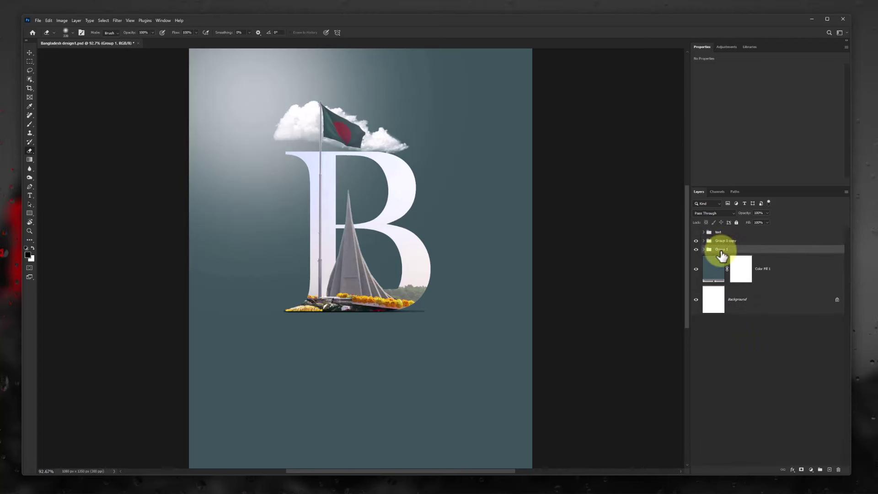
pyautogui.click(30, 53)
pyautogui.hotkey('ctrl', 't')
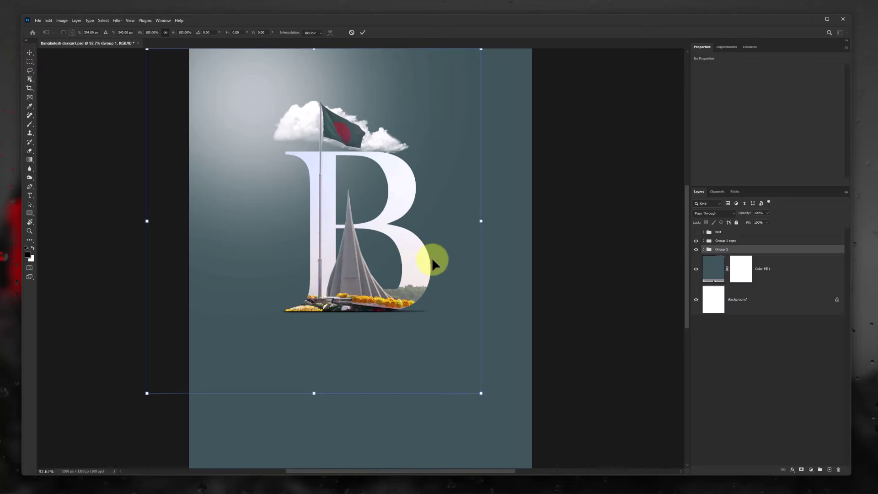
pyautogui.rightClick(444, 240)
pyautogui.click(457, 381)
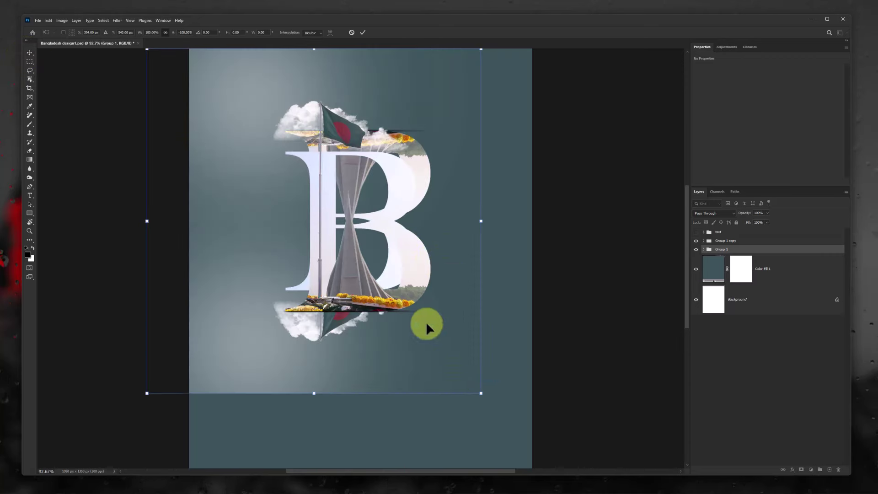
pyautogui.moveTo(384, 112); pyautogui.dragTo(389, 299)
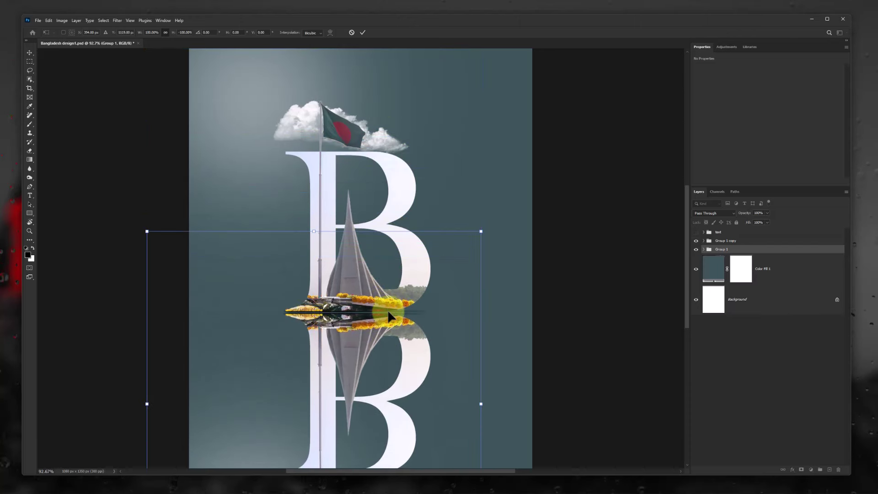
pyautogui.moveTo(388, 316); pyautogui.dragTo(388, 313)
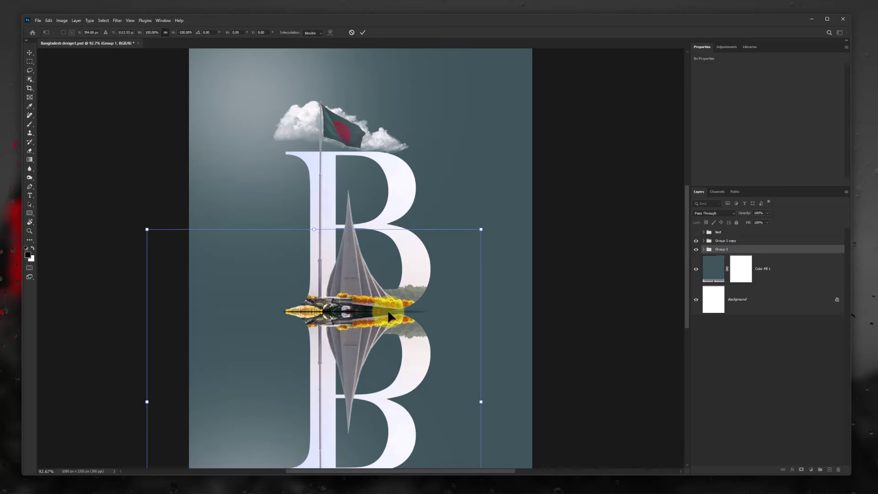
pyautogui.click(362, 32)
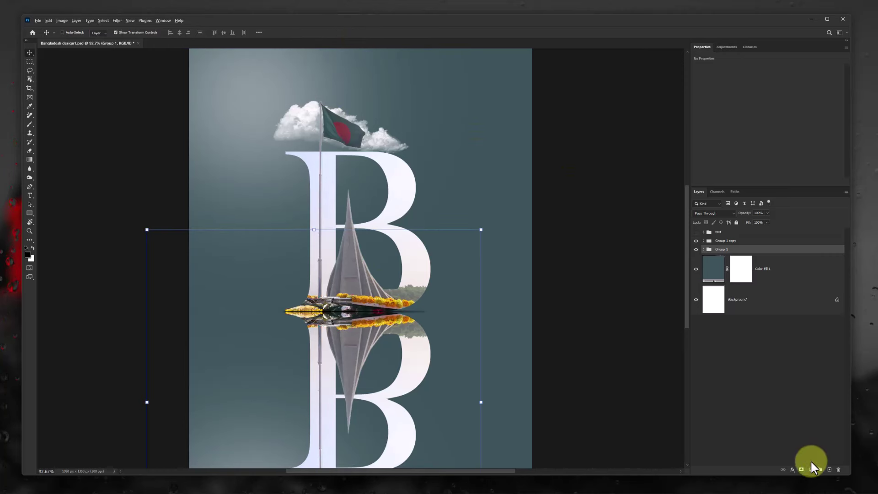
# Step: Fade Group 1's reflection with a downward gradient mask at 39% opacity, and show the text group
pyautogui.keyDown('alt'); pyautogui.click(800, 471); pyautogui.keyUp('alt')
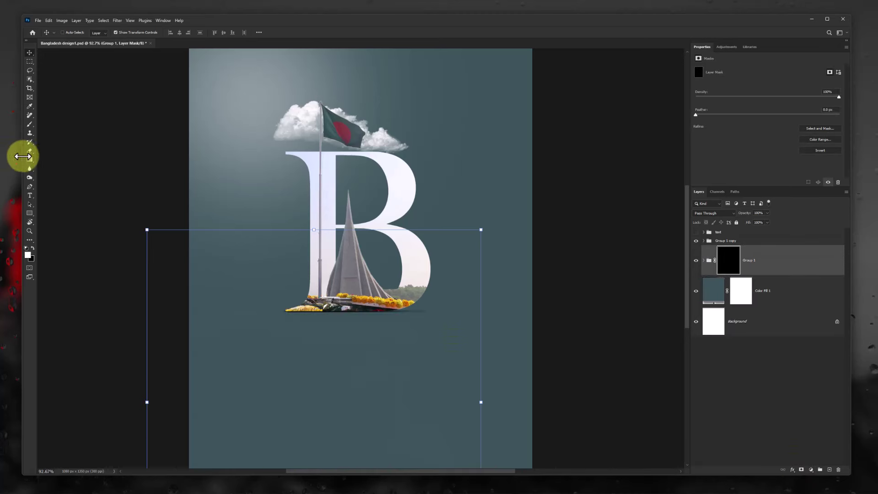
pyautogui.click(30, 159)
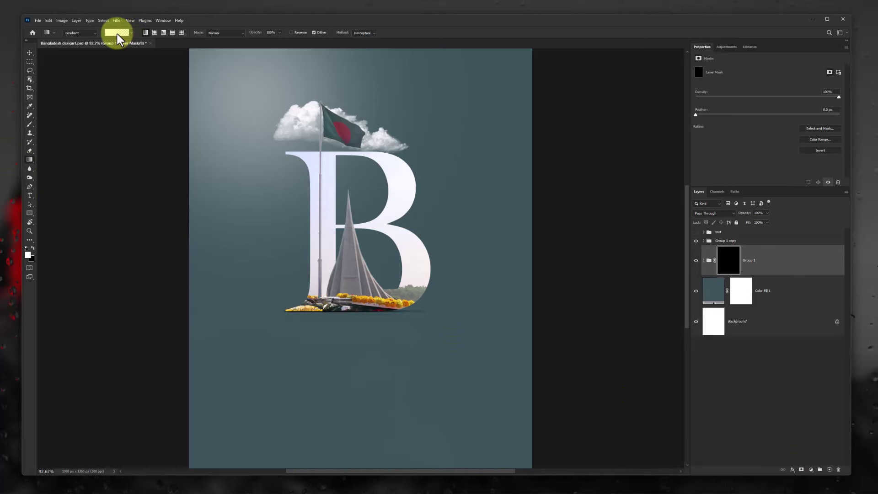
pyautogui.moveTo(372, 227); pyautogui.dragTo(372, 458)
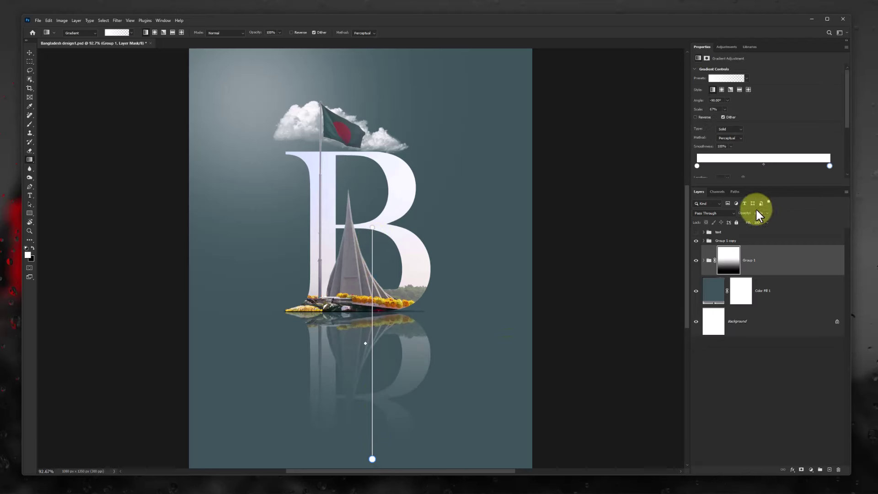
pyautogui.moveTo(746, 213); pyautogui.dragTo(722, 220)
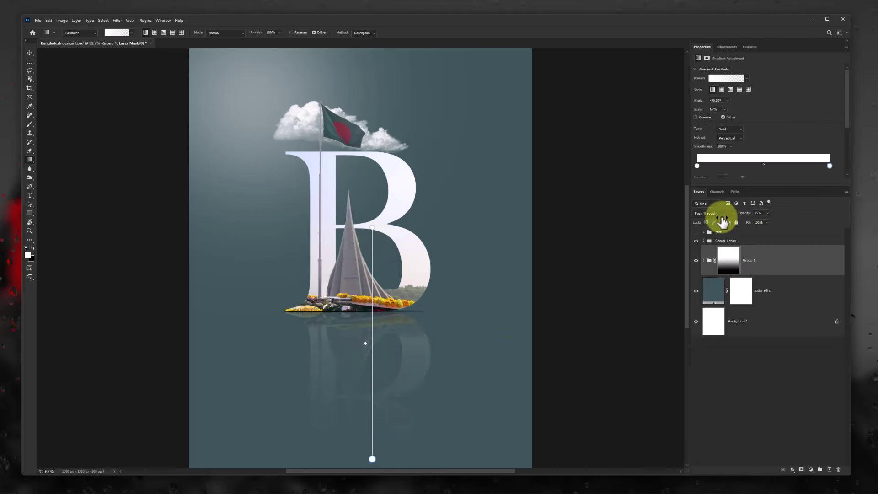
pyautogui.click(729, 233)
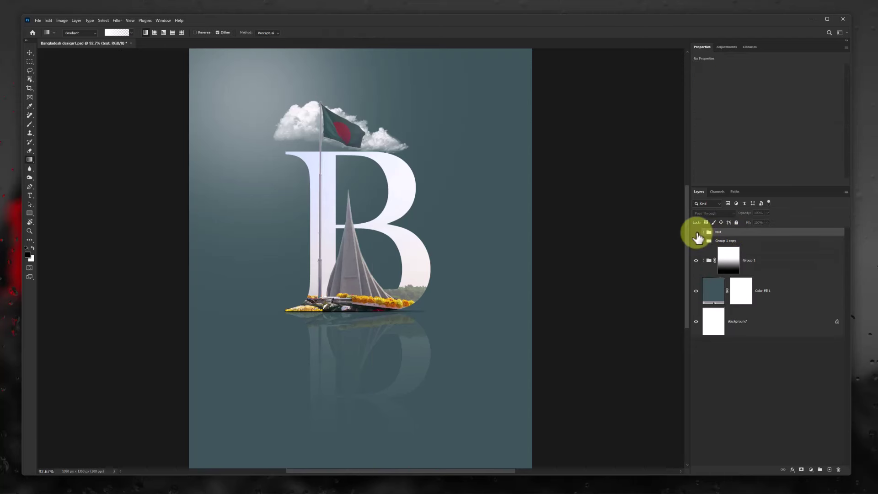